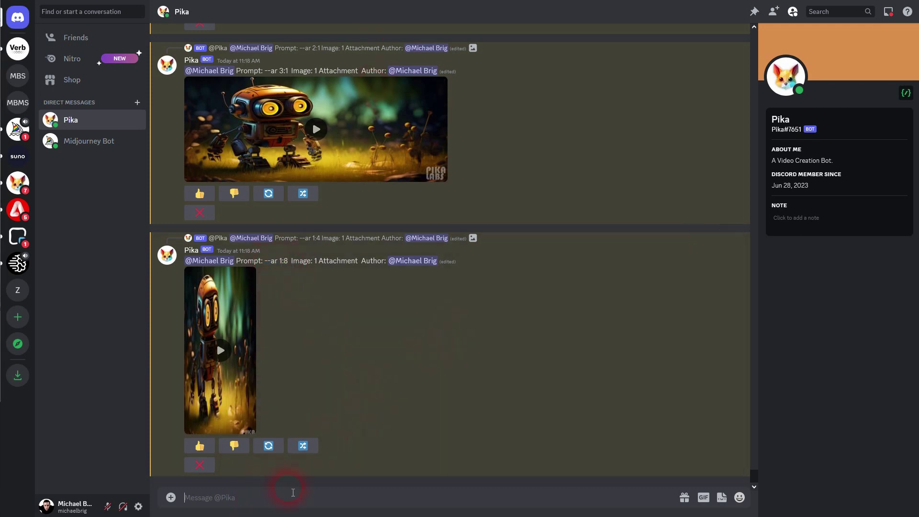
# Step: Request a robot video from Pika with the prompt 'robot -ar 16:9'
pyautogui.write('/c')
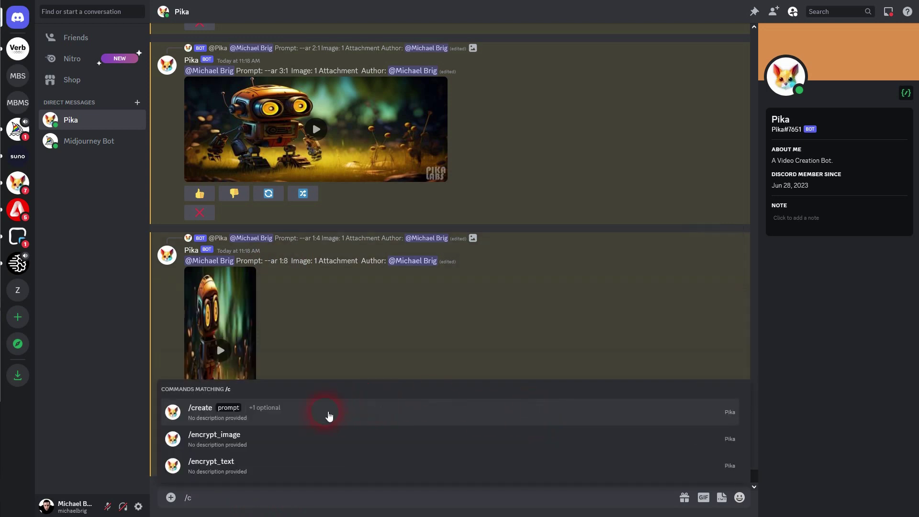
pyautogui.click(328, 411)
pyautogui.write('robot')
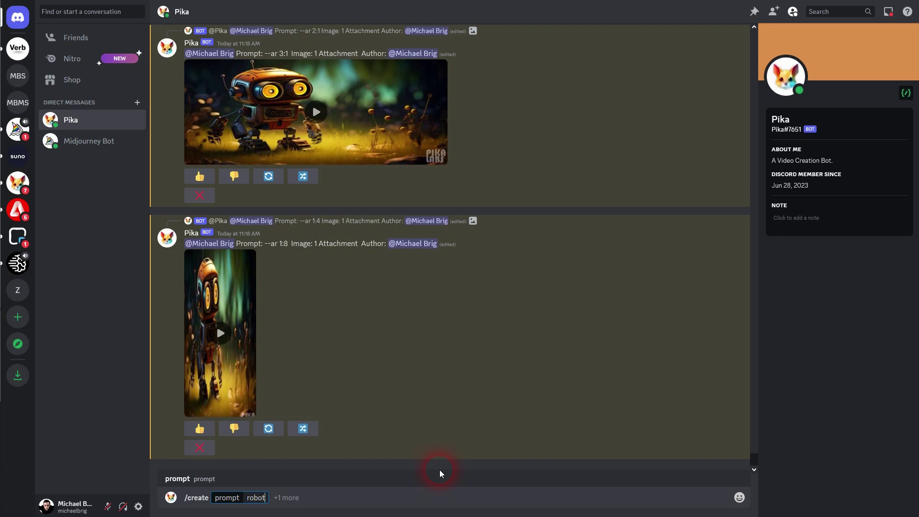
pyautogui.write(' -ar 16:9')
pyautogui.press('Return')
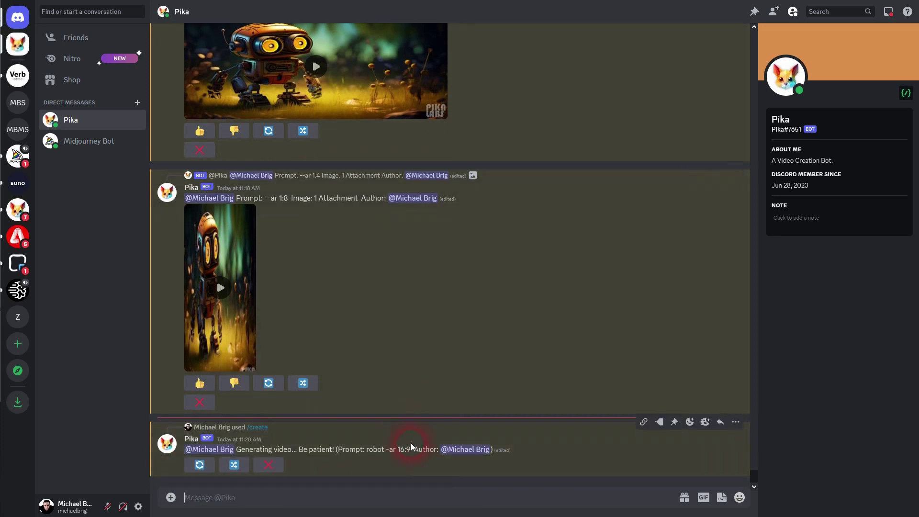
# Step: Request a second robot video at the 9:16 aspect ratio
pyautogui.write('/c')
pyautogui.click(218, 412)
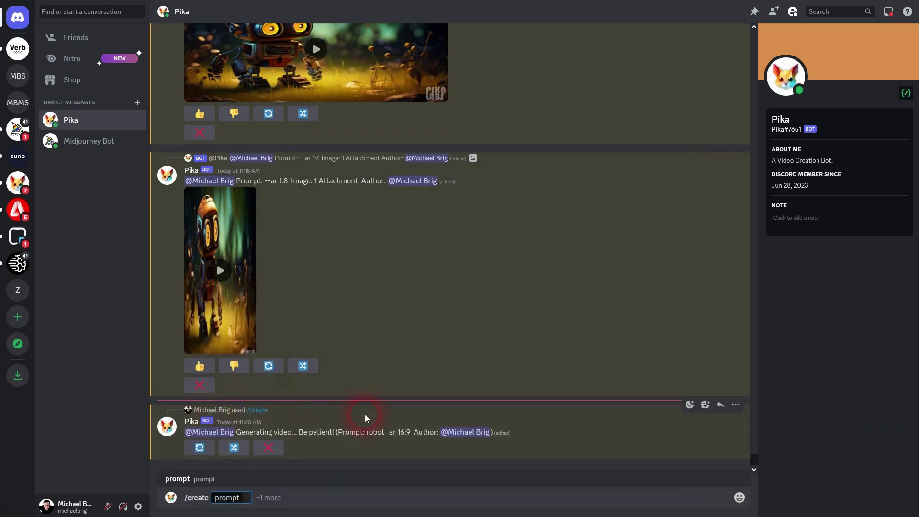
pyautogui.write('robot 9:16')
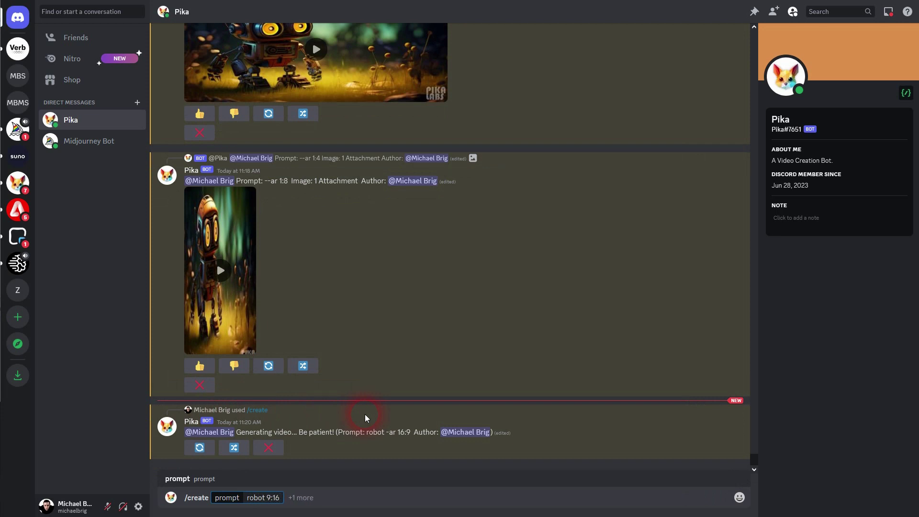
pyautogui.write('-ar')
pyautogui.press('Return')
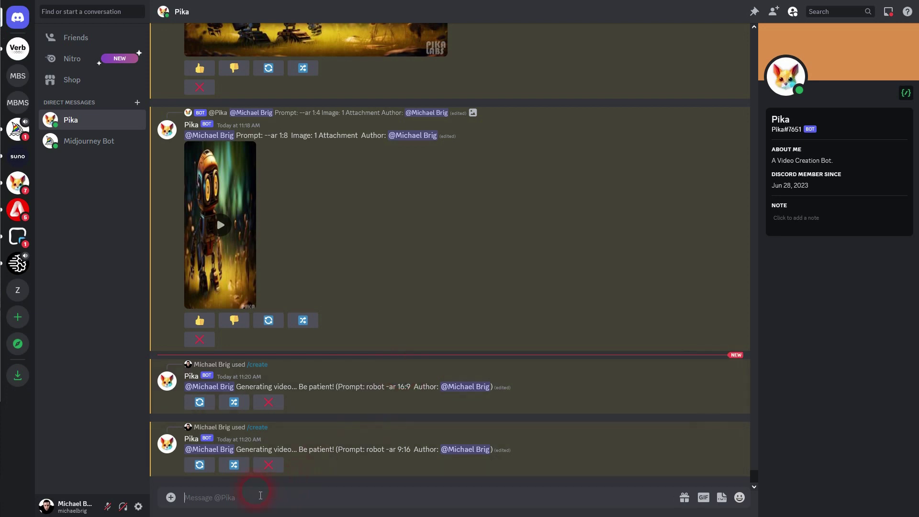
# Step: Send a /create request with the flower portrait image attached and the prompt '-ar 16:9'
pyautogui.write('/c')
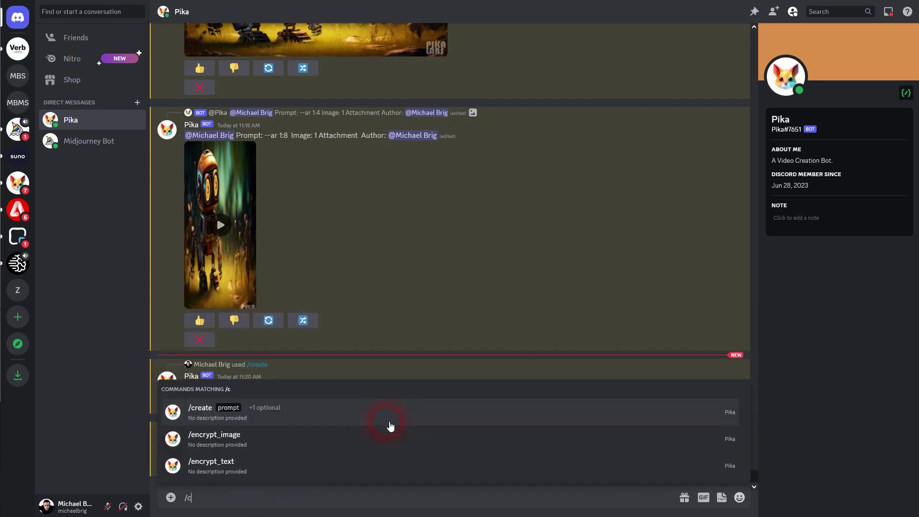
pyautogui.click(206, 411)
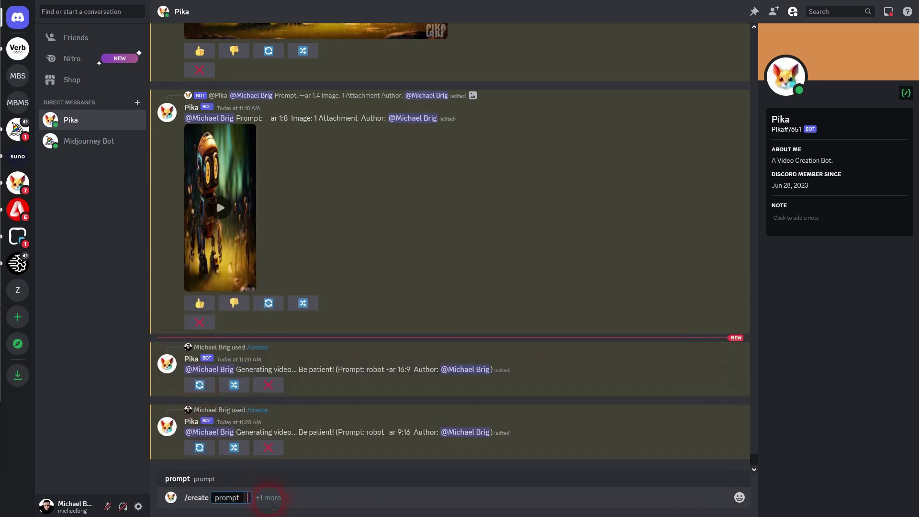
pyautogui.click(271, 501)
pyautogui.click(213, 454)
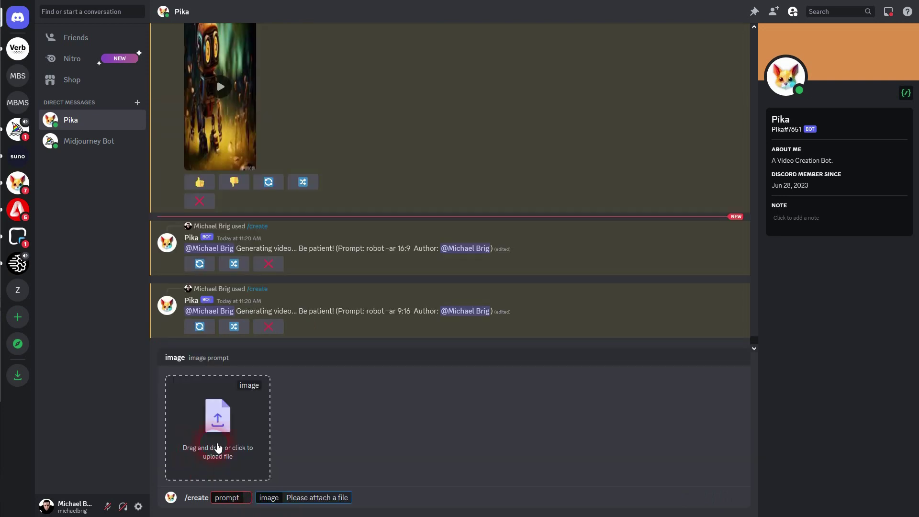
pyautogui.click(218, 447)
pyautogui.doubleClick(126, 44)
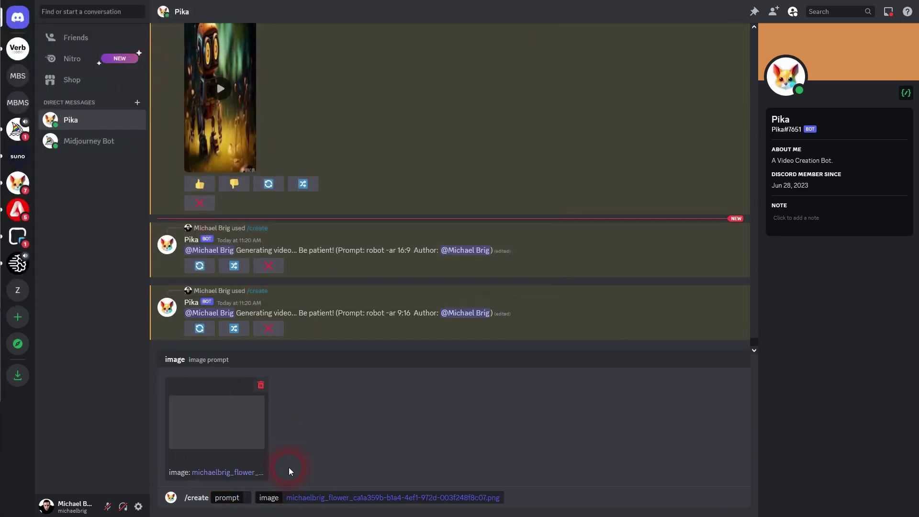
pyautogui.click(404, 313)
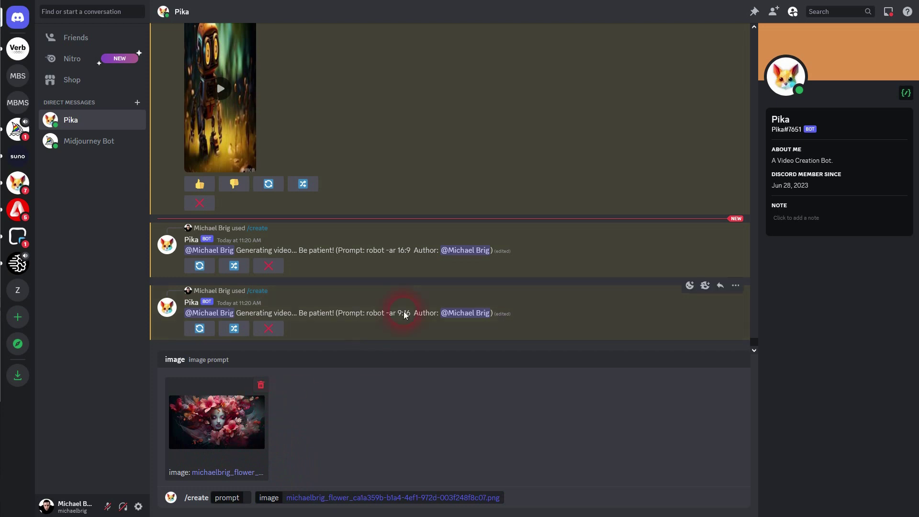
pyautogui.click(399, 253)
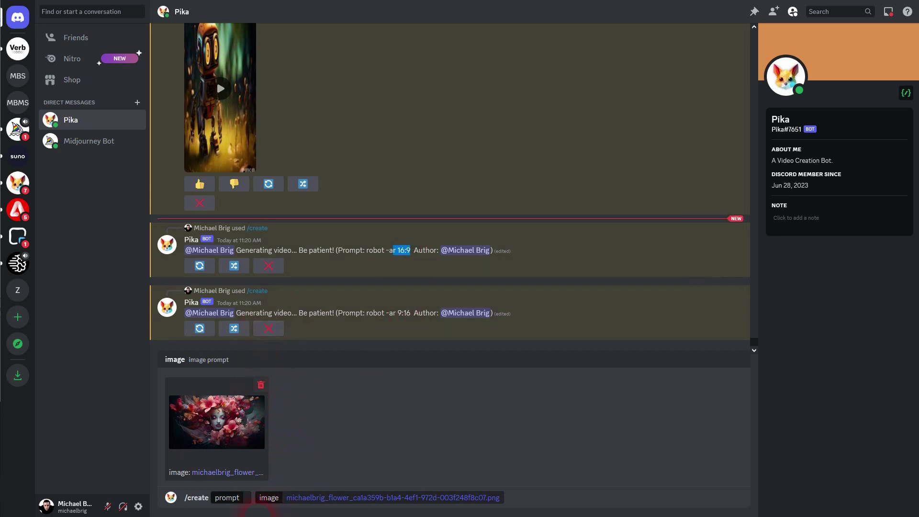
pyautogui.click(244, 500)
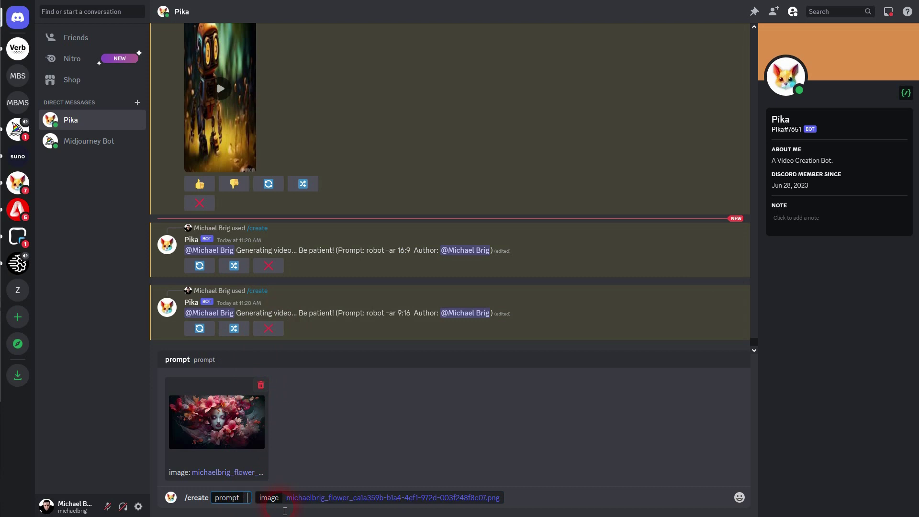
pyautogui.write('-ar 16:9')
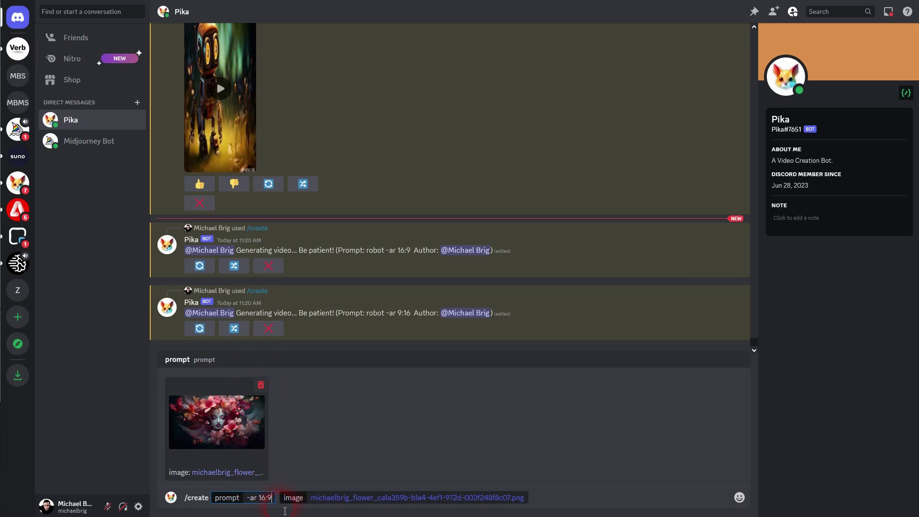
pyautogui.press('Return')
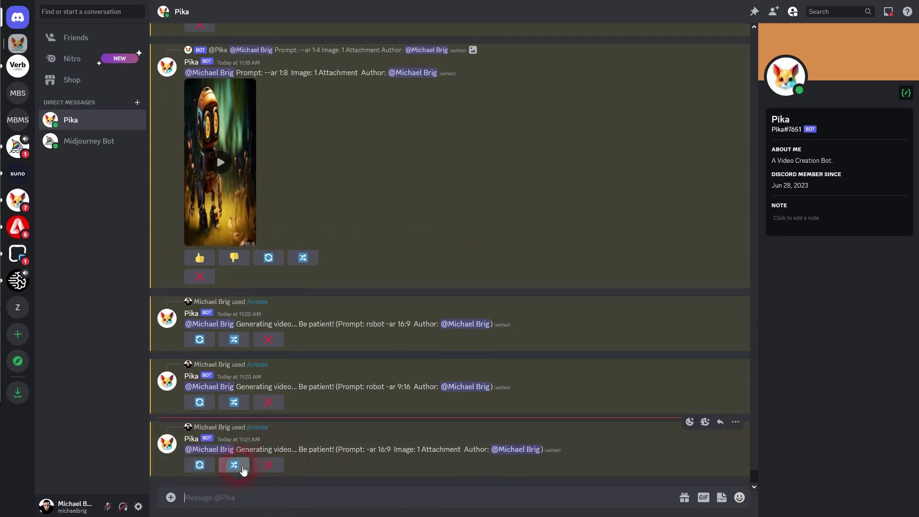
# Step: Remix the flower-portrait video into a 9:16 variation and submit it
pyautogui.click(234, 465)
pyautogui.click(432, 301)
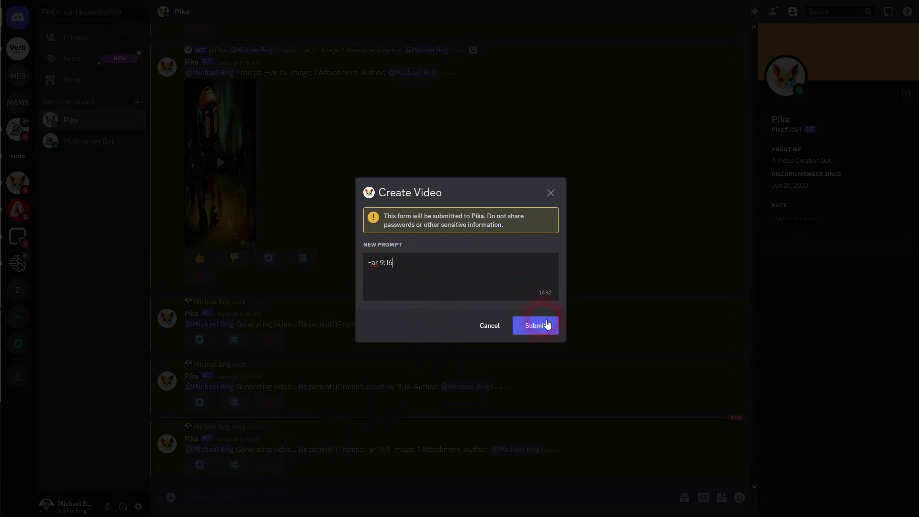
pyautogui.click(543, 325)
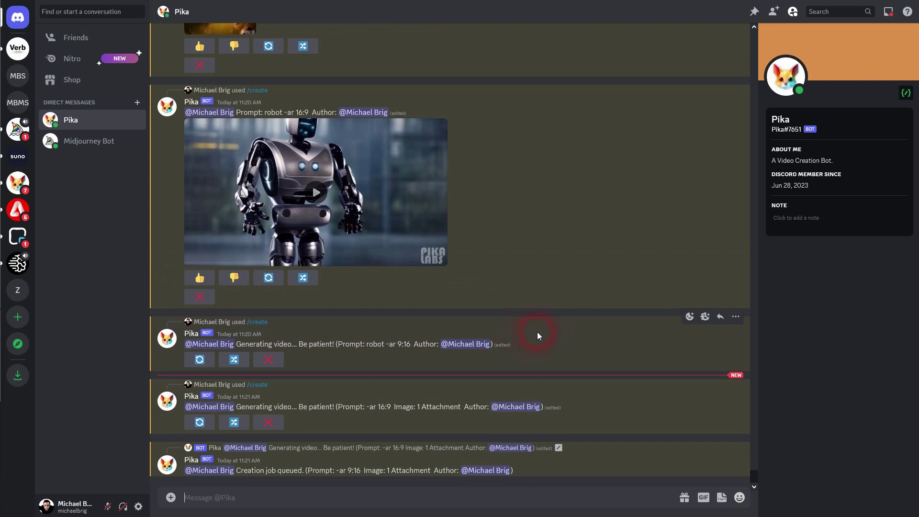
# Step: Play the 16:9 robot video, then the 9:16 robot video further down
pyautogui.scroll(5, 431, 390)
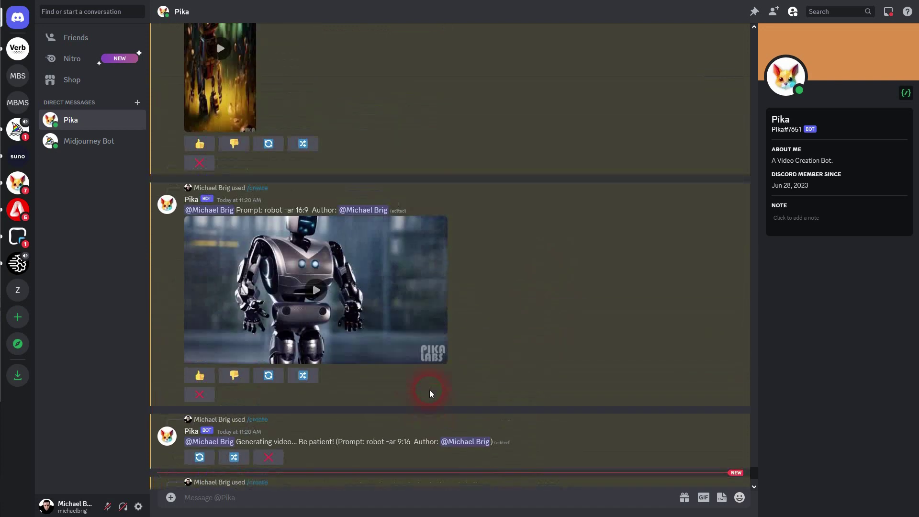
pyautogui.moveTo(296, 334); pyautogui.dragTo(317, 333)
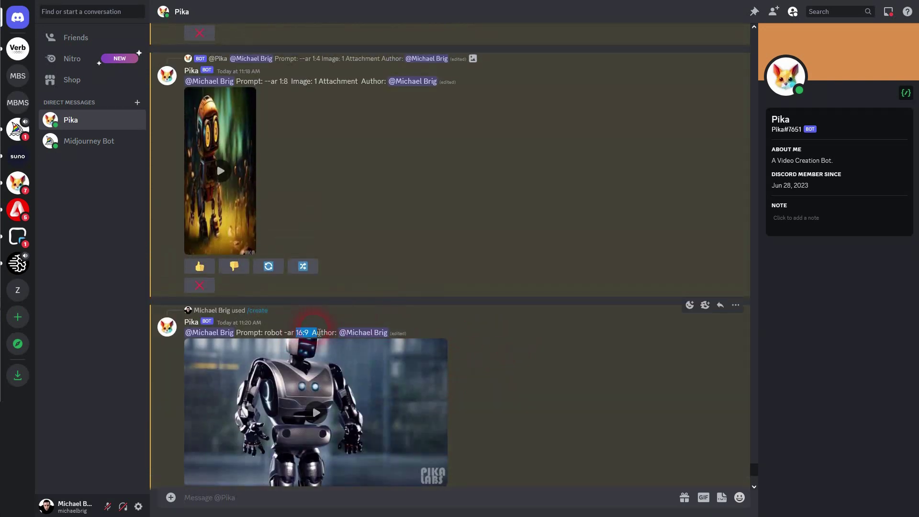
pyautogui.click(364, 378)
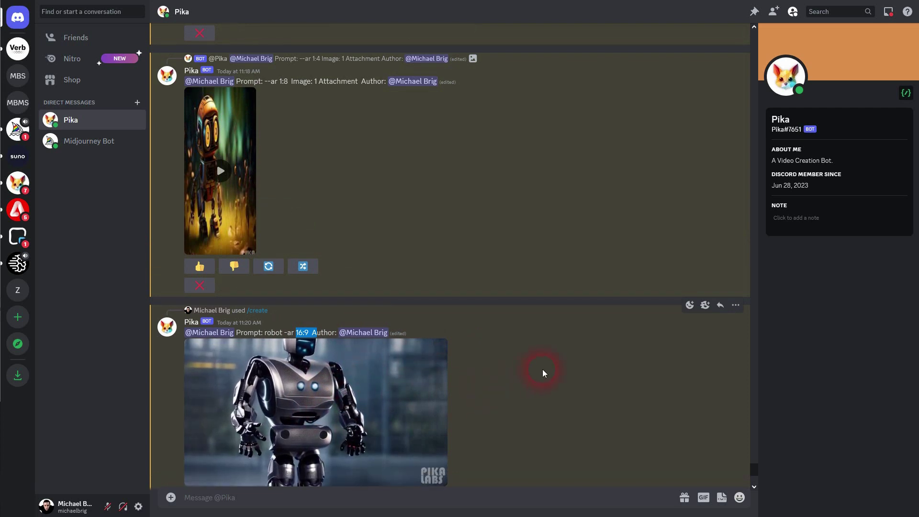
pyautogui.scroll(-3, 541, 370)
pyautogui.scroll(-5, 544, 314)
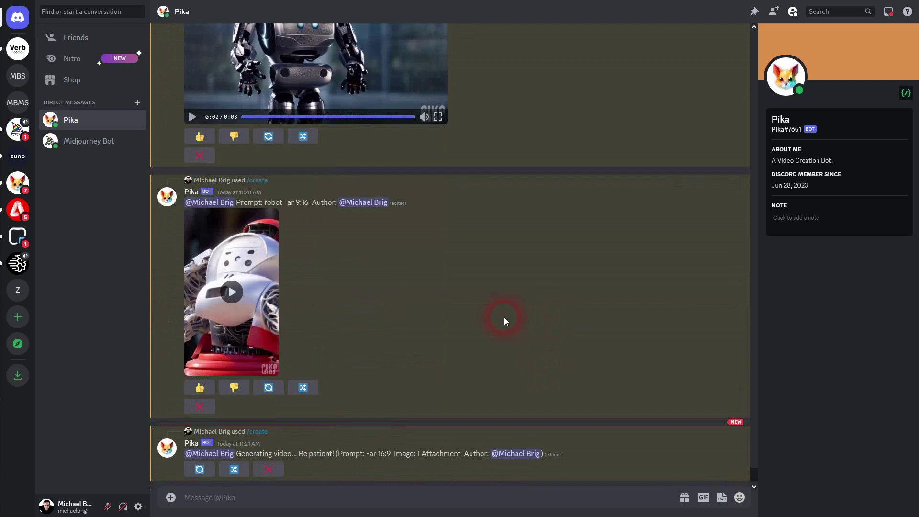
pyautogui.click(277, 245)
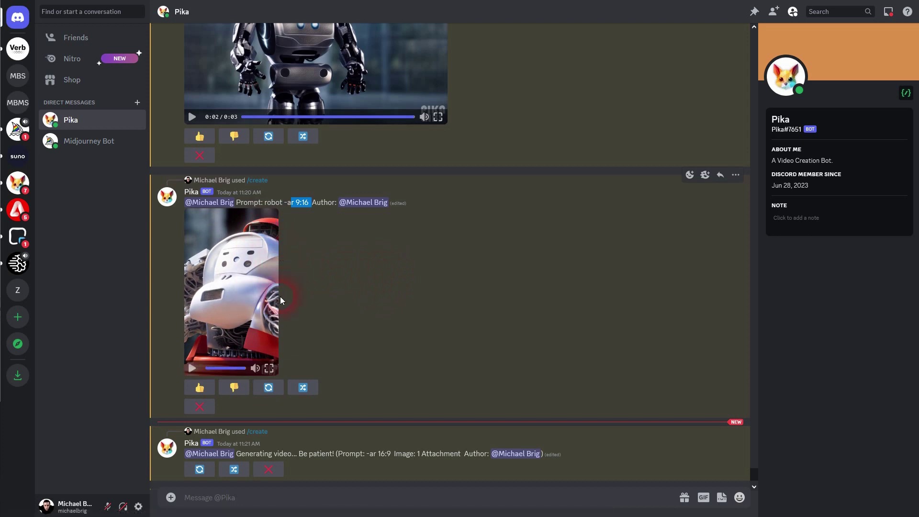
pyautogui.click(383, 285)
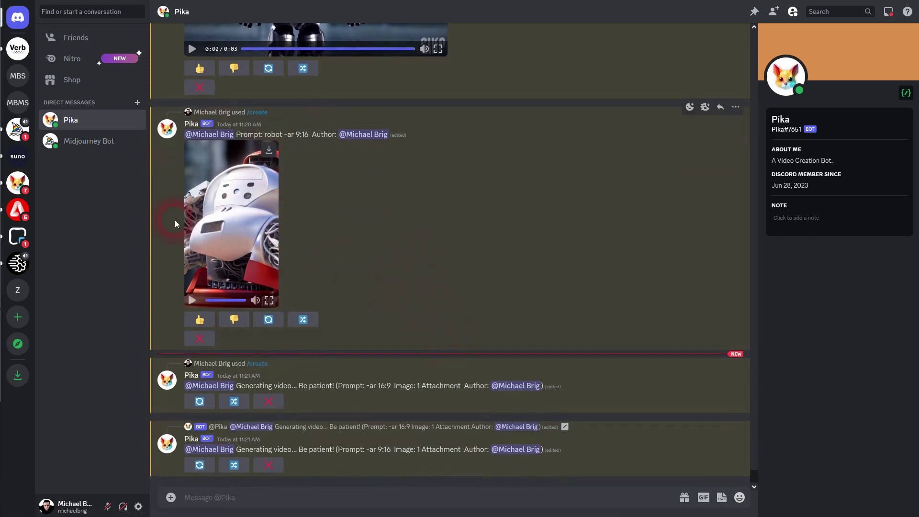
# Step: In the FAQ forum, highlight the Aspect Ratio notes: accepted values and inferring ratio from images
pyautogui.click(26, 190)
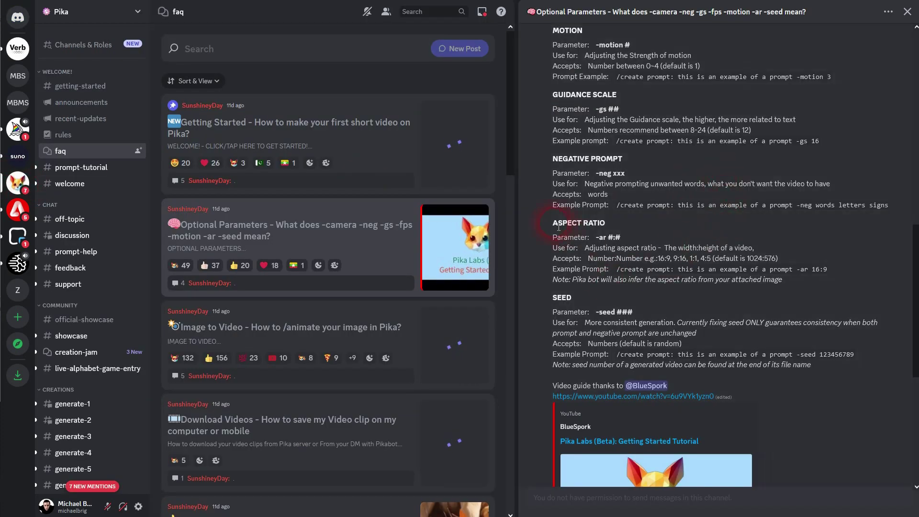
pyautogui.moveTo(552, 225); pyautogui.dragTo(809, 281)
pyautogui.click(625, 263)
pyautogui.moveTo(601, 262); pyautogui.dragTo(721, 263)
pyautogui.click(782, 258)
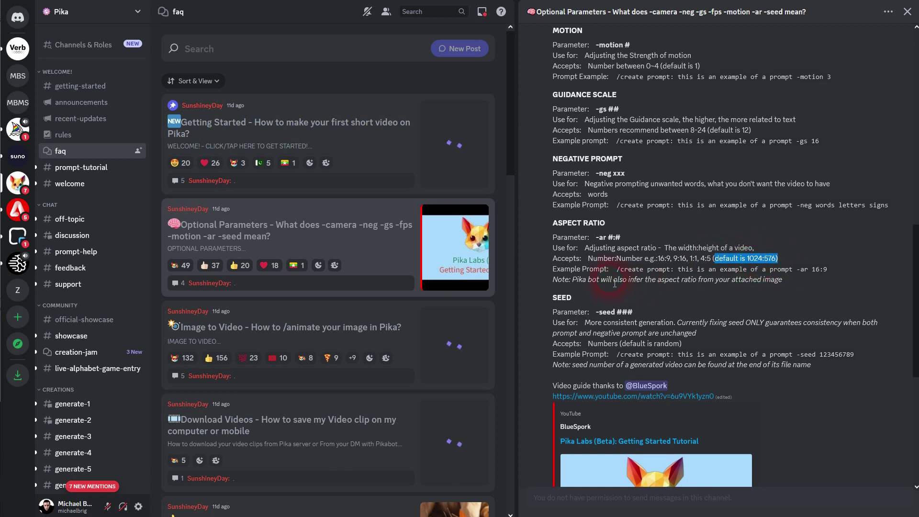
pyautogui.moveTo(614, 283); pyautogui.dragTo(786, 281)
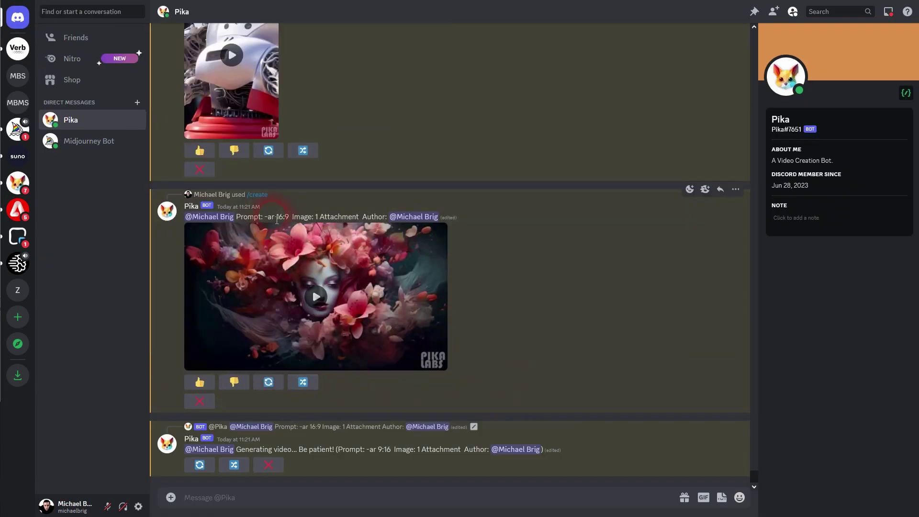
# Step: Play the 16:9 flower-portrait video, then the finished 9:16 version, to compare them
pyautogui.moveTo(272, 217); pyautogui.dragTo(289, 218)
pyautogui.click(316, 297)
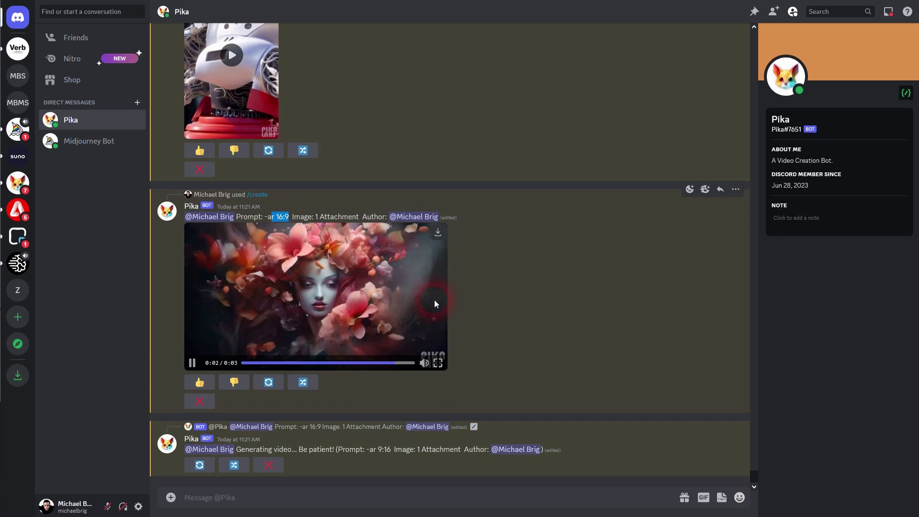
pyautogui.click(397, 307)
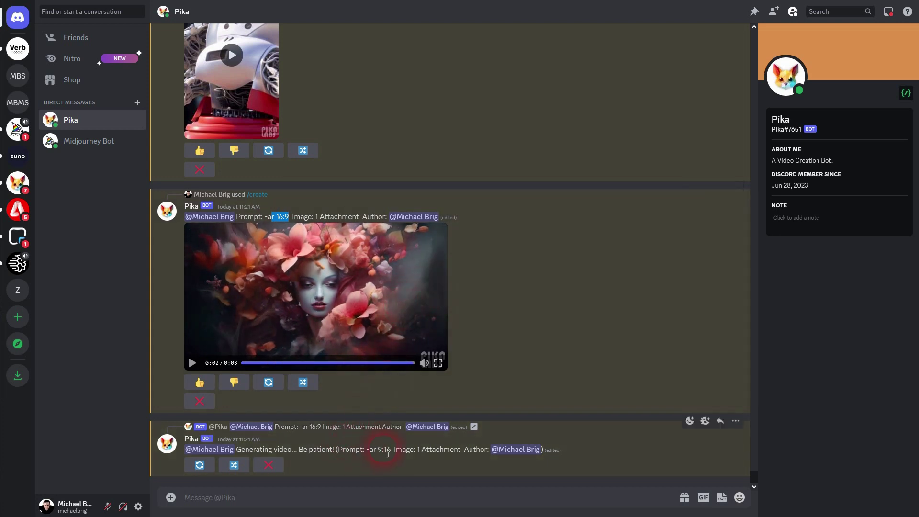
pyautogui.moveTo(374, 450); pyautogui.dragTo(392, 450)
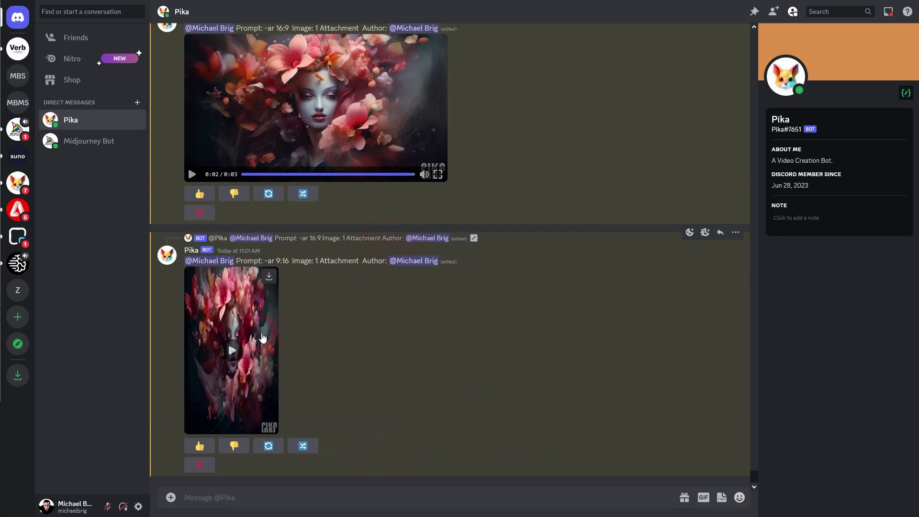
pyautogui.click(231, 350)
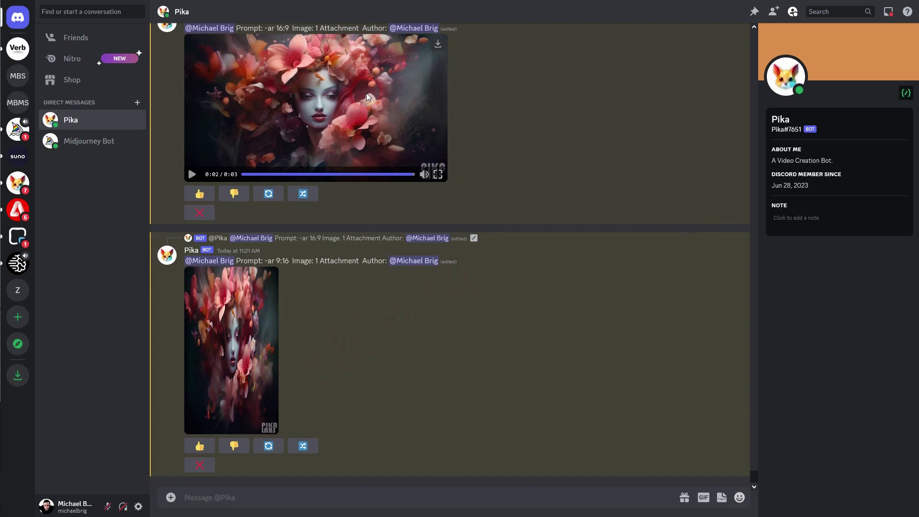
pyautogui.click(441, 103)
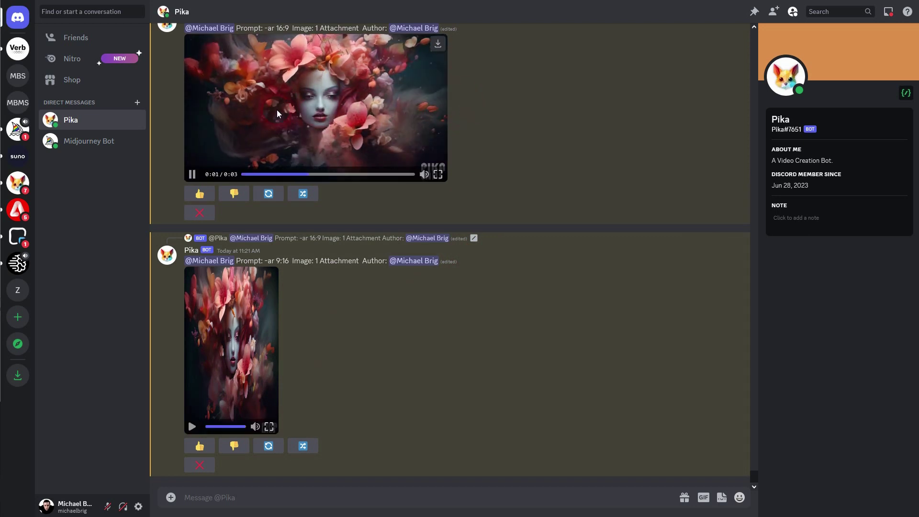
# Step: Scroll back through the Pika DM, highlighting the 3:1 and 4:1 ratios in earlier robot prompts
pyautogui.scroll(15, 445, 250)
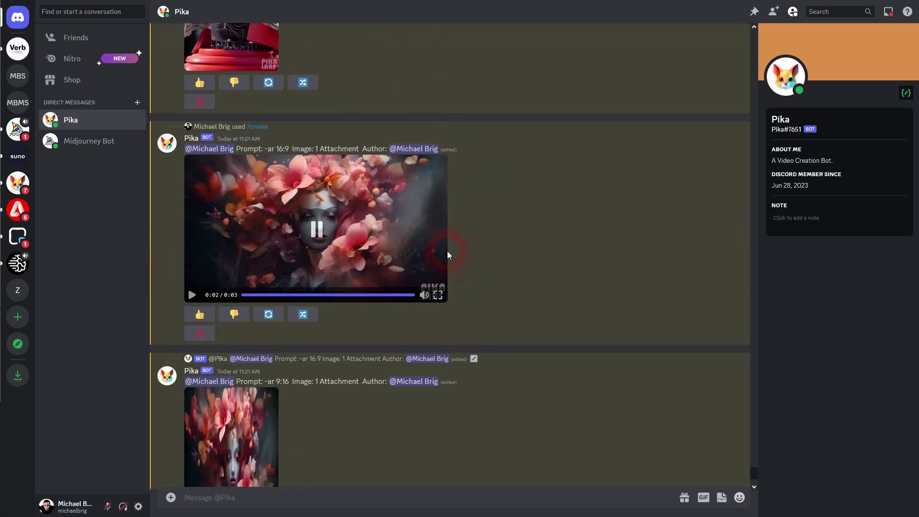
pyautogui.scroll(3, 453, 254)
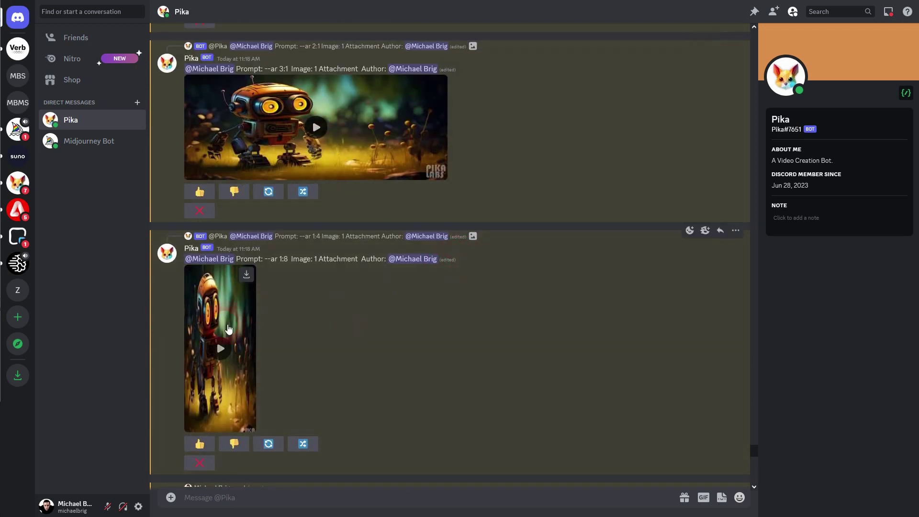
pyautogui.click(273, 316)
pyautogui.scroll(3, 302, 314)
pyautogui.click(284, 191)
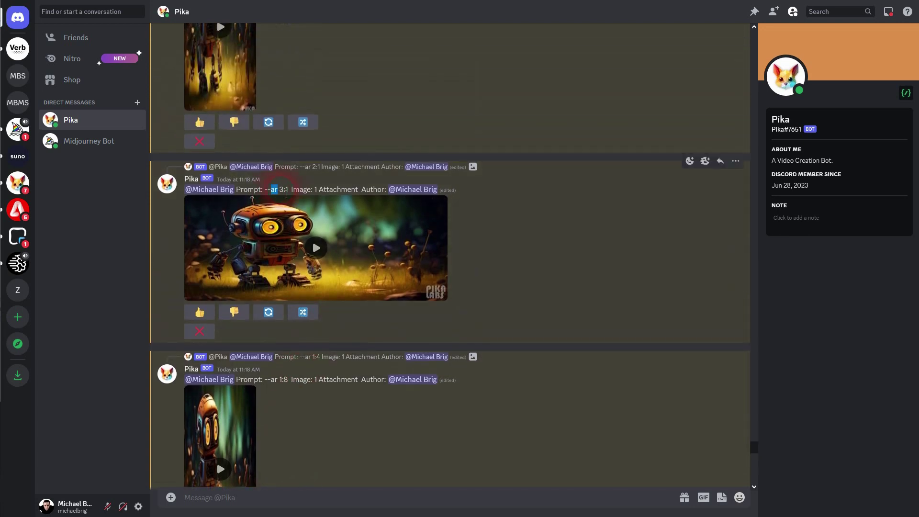
pyautogui.moveTo(286, 194); pyautogui.dragTo(290, 191)
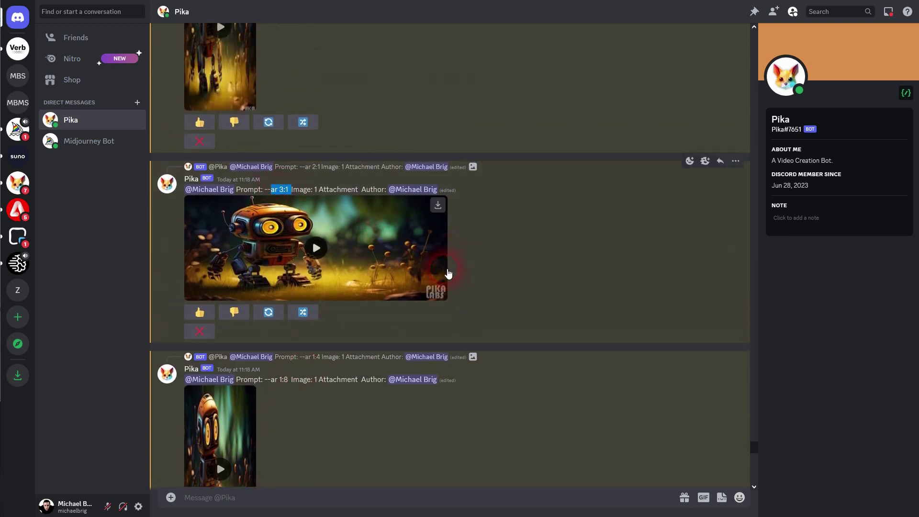
pyautogui.scroll(15, 450, 271)
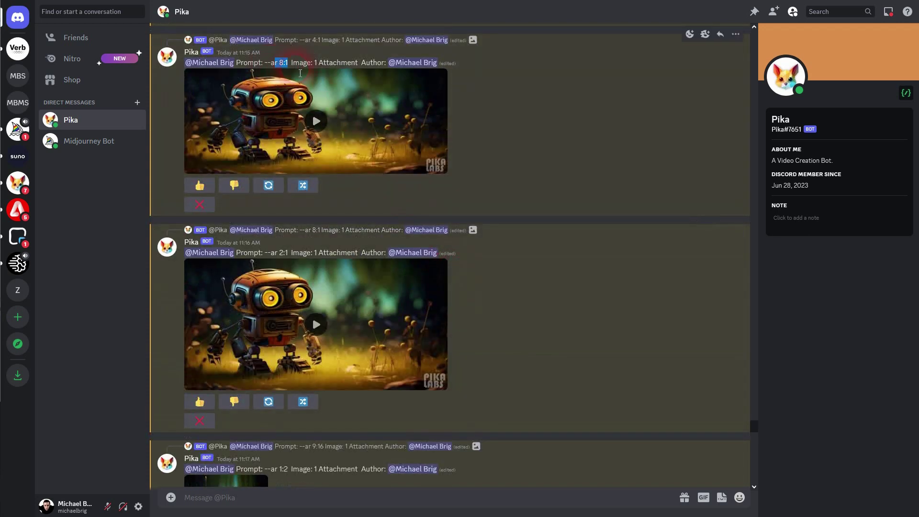
pyautogui.scroll(-8, 444, 129)
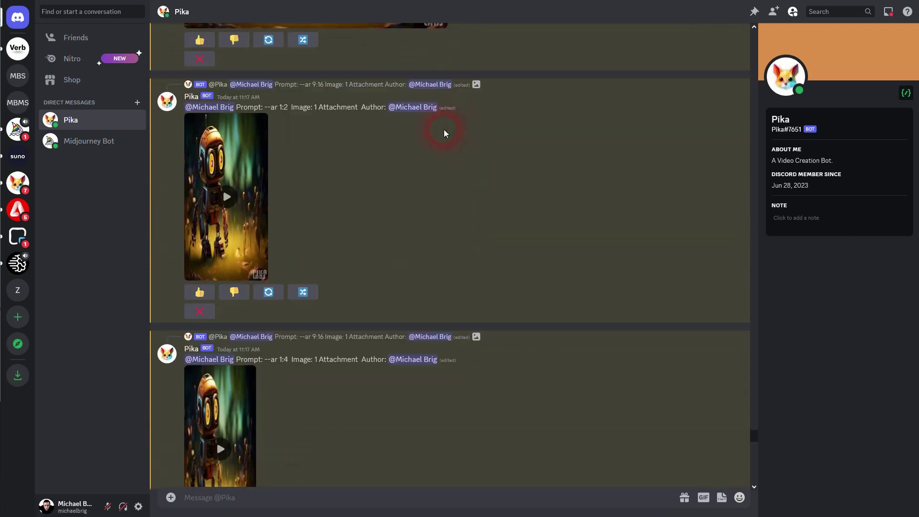
pyautogui.scroll(-8, 445, 131)
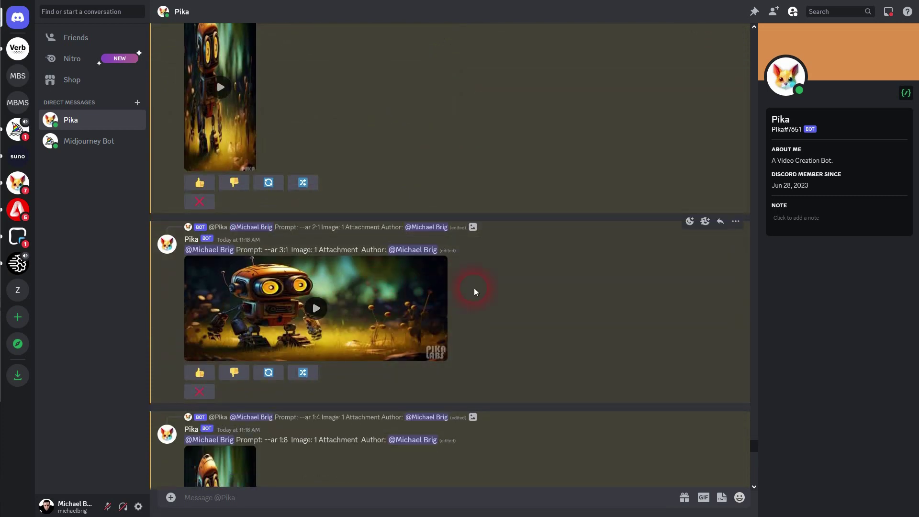
pyautogui.scroll(10, 474, 287)
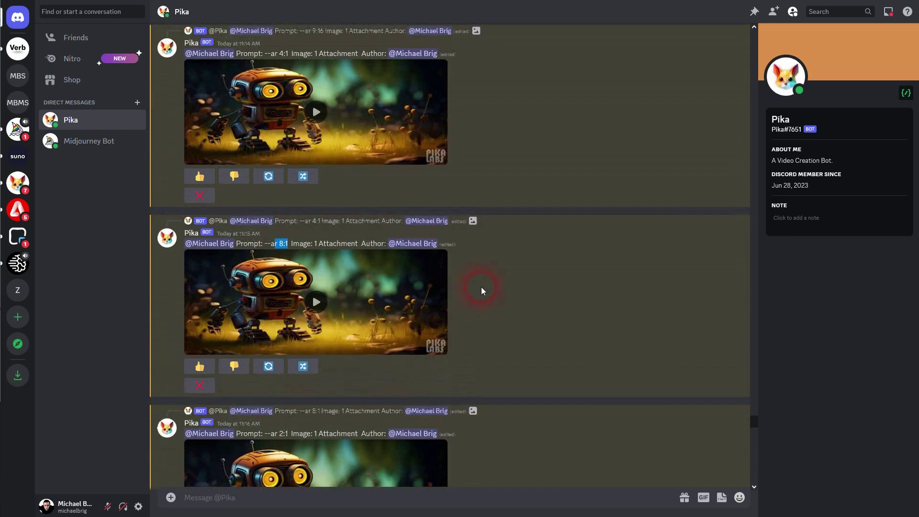
pyautogui.moveTo(271, 54); pyautogui.dragTo(296, 55)
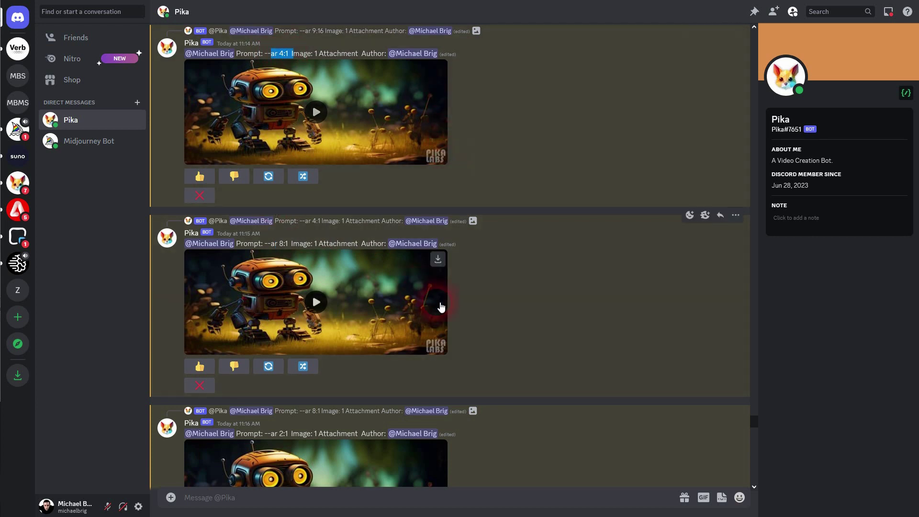
pyautogui.scroll(-5, 432, 303)
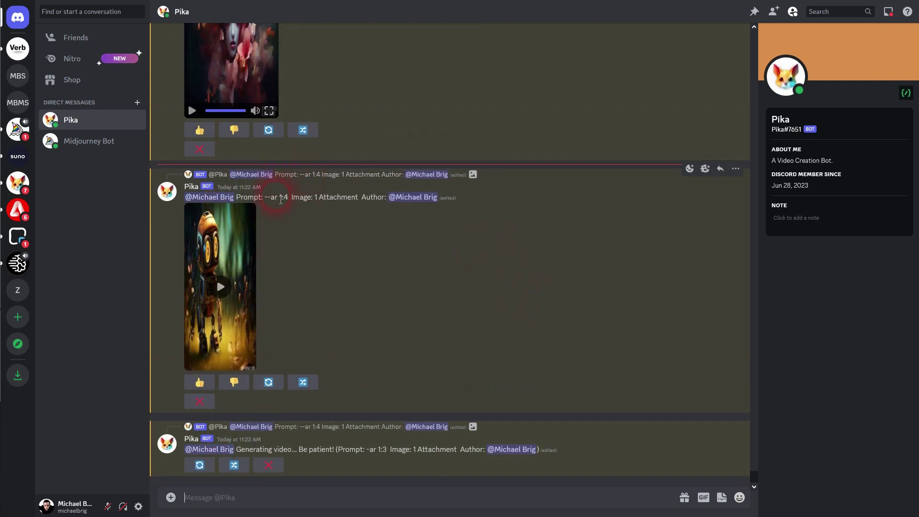
# Step: Play the 1:4 robot video, check the finished 1:3 one, and download the 1:4 MP4
pyautogui.moveTo(281, 200); pyautogui.dragTo(299, 200)
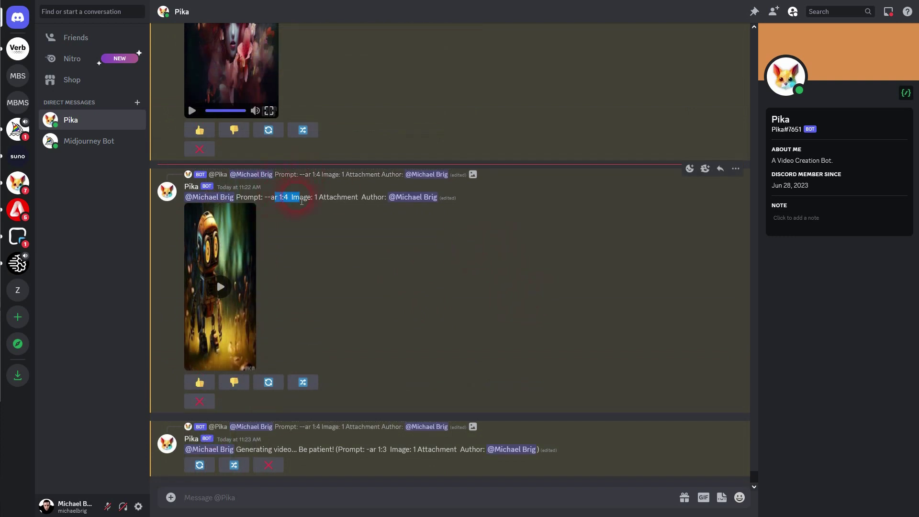
pyautogui.click(225, 290)
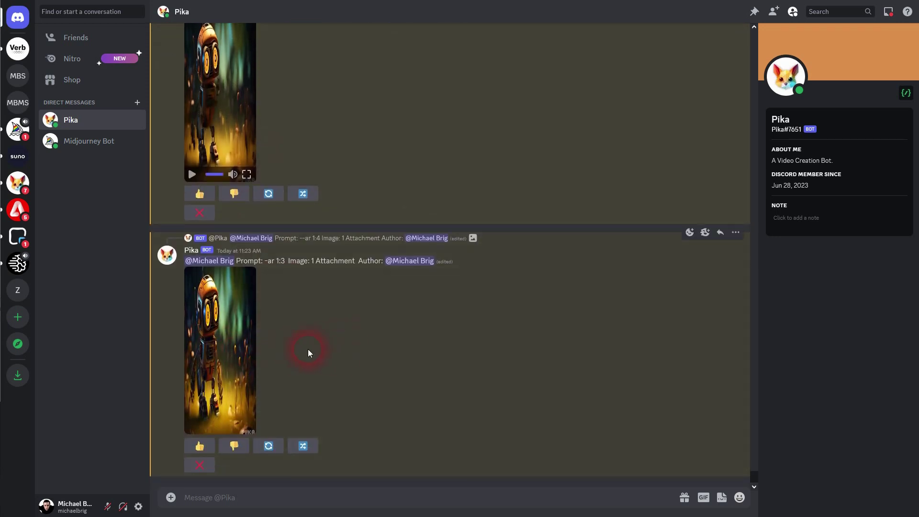
pyautogui.moveTo(272, 261); pyautogui.dragTo(289, 261)
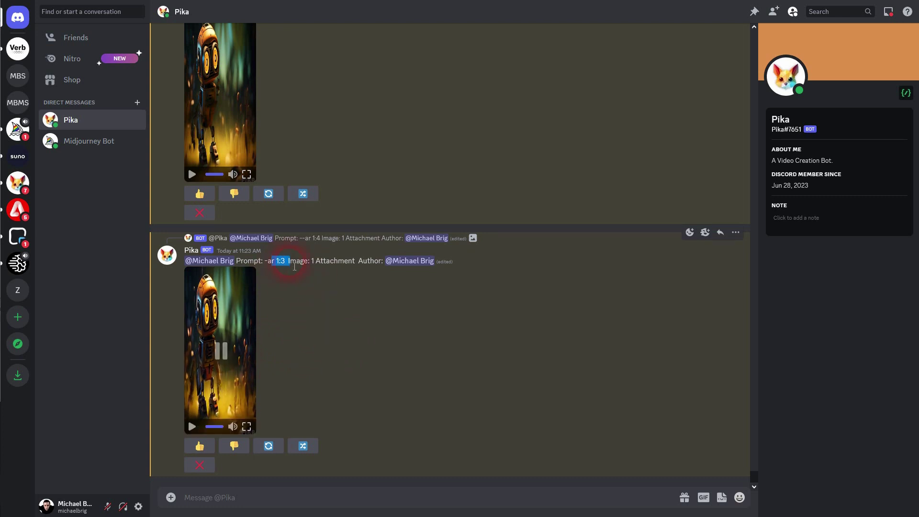
pyautogui.scroll(2, 278, 364)
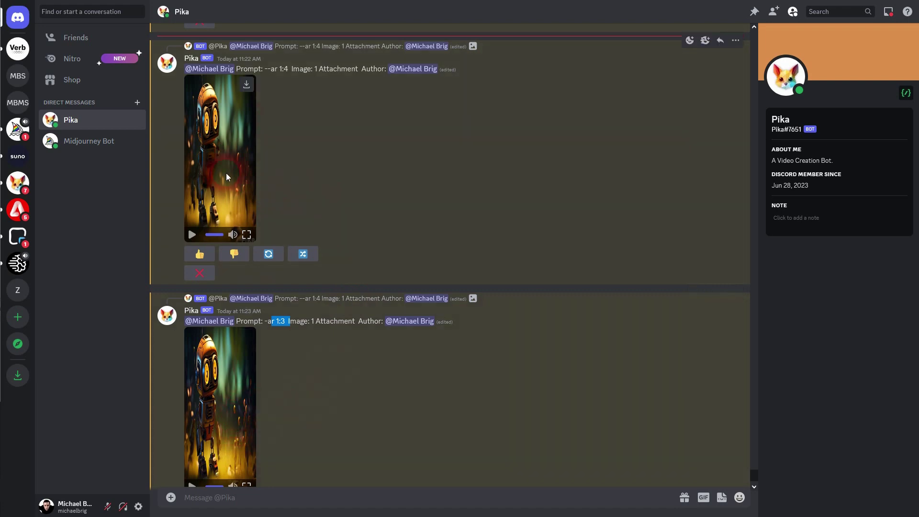
pyautogui.click(246, 85)
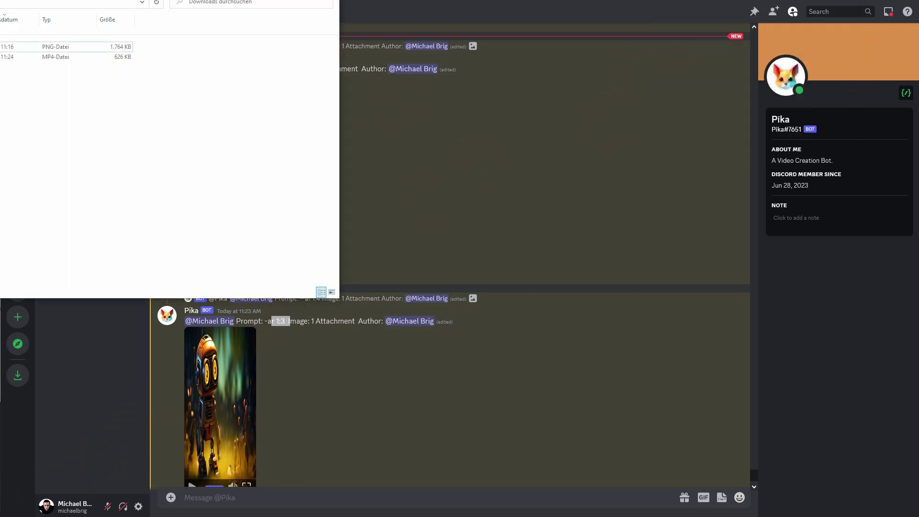
# Step: Open the downloaded MP4's Properties, centre the dialog, and view Details showing 512 × 1280
pyautogui.click(2, 57)
pyautogui.rightClick(1, 58)
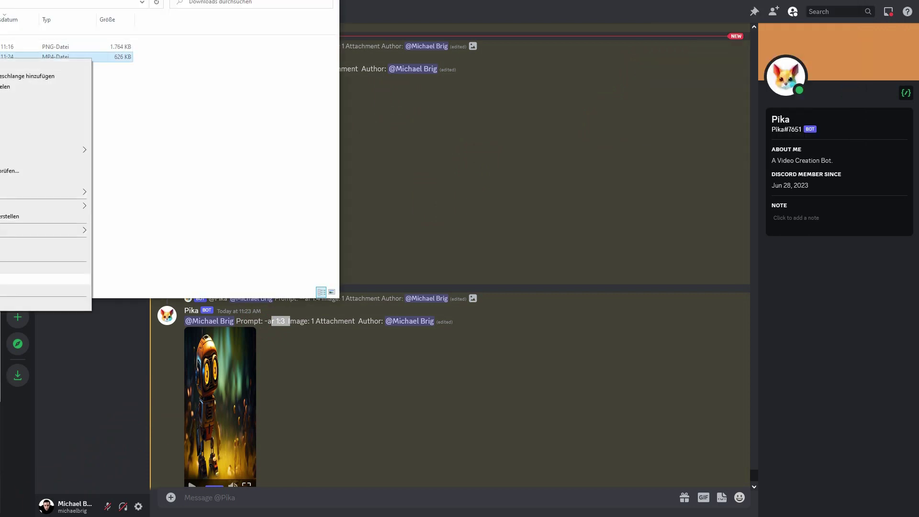
pyautogui.click(3, 279)
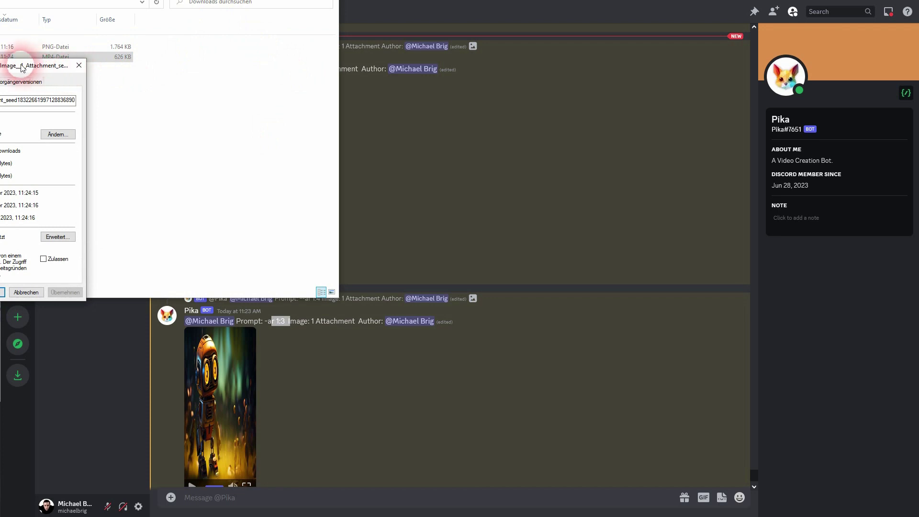
pyautogui.moveTo(22, 69); pyautogui.dragTo(427, 143)
pyautogui.click(388, 156)
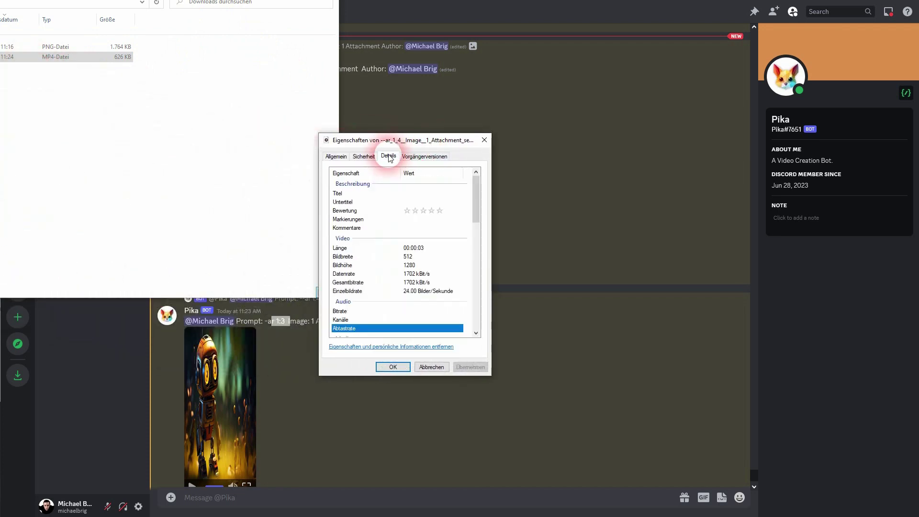